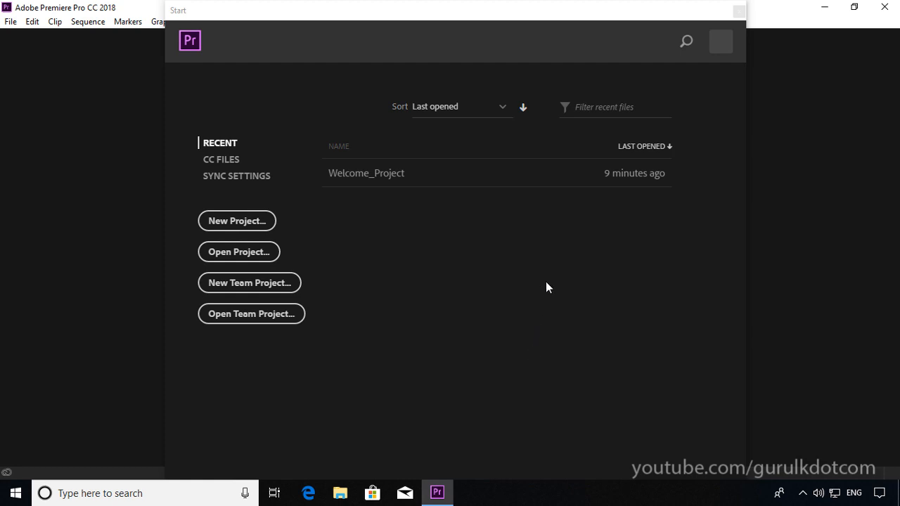
Open Welcome_Project from the list of recent projects
click(373, 179)
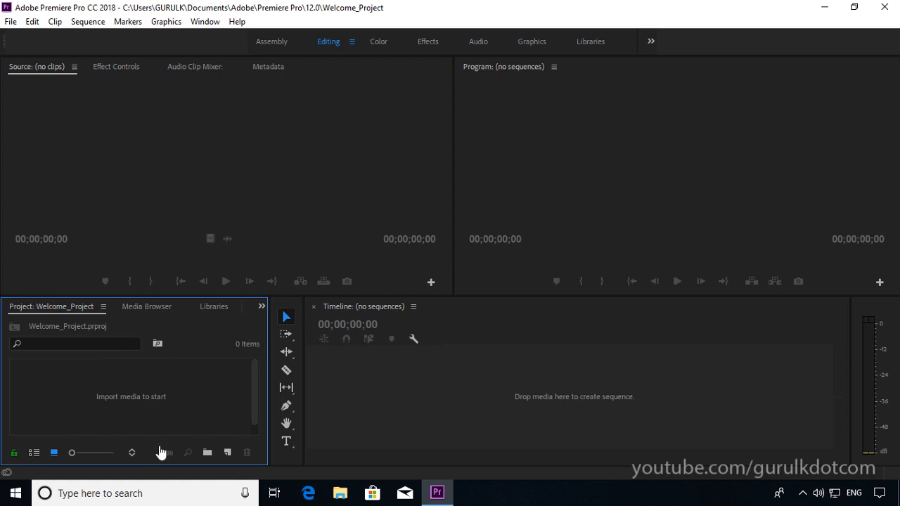
click(129, 391)
double_click(147, 387)
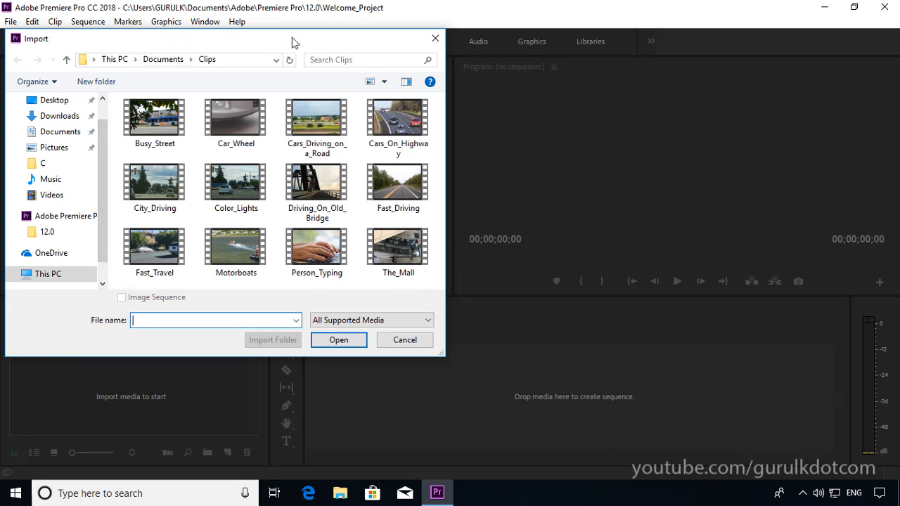
drag(294, 41, 324, 61)
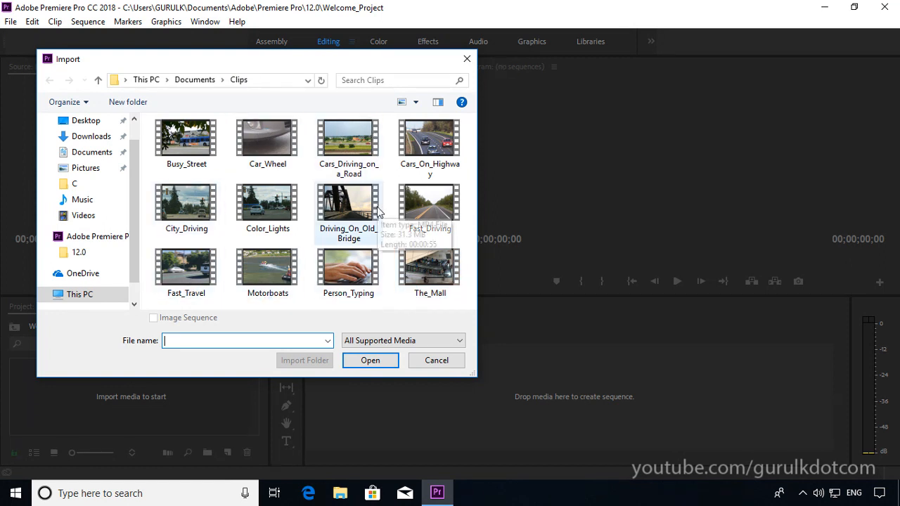
click(182, 143)
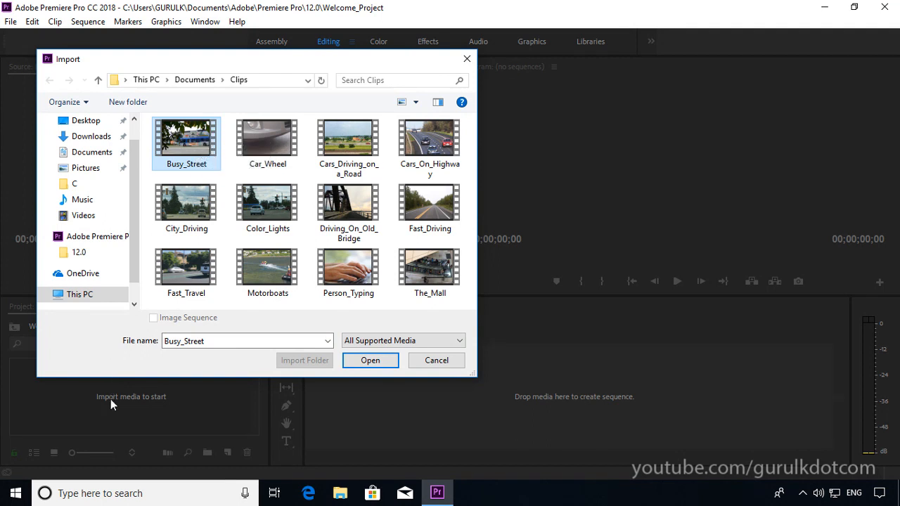
click(456, 360)
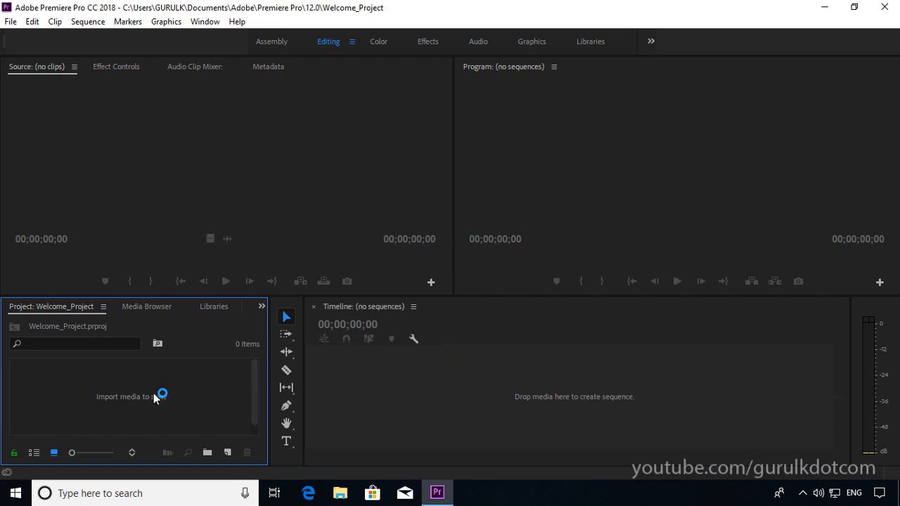
click(10, 22)
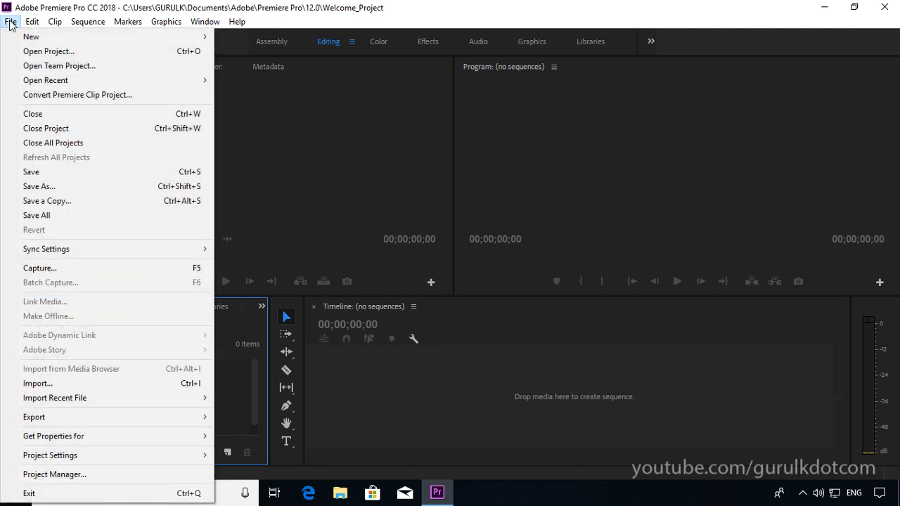
click(60, 386)
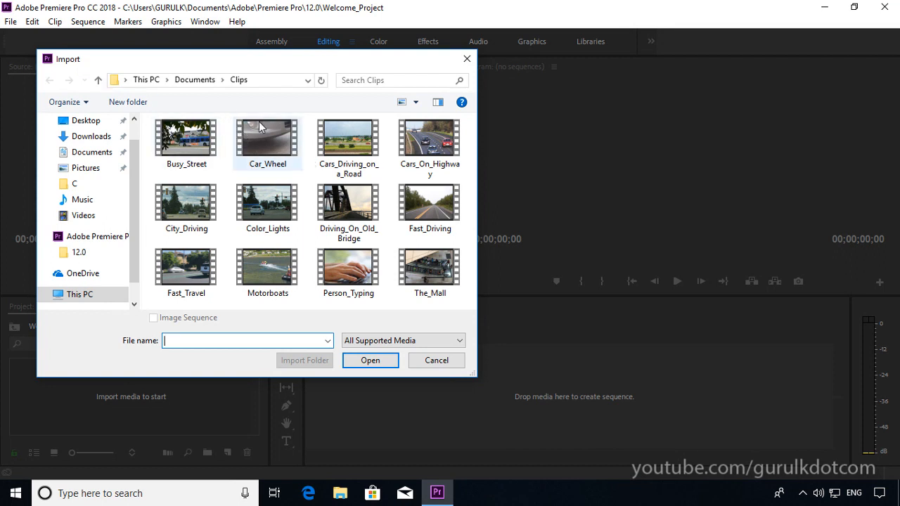
click(435, 363)
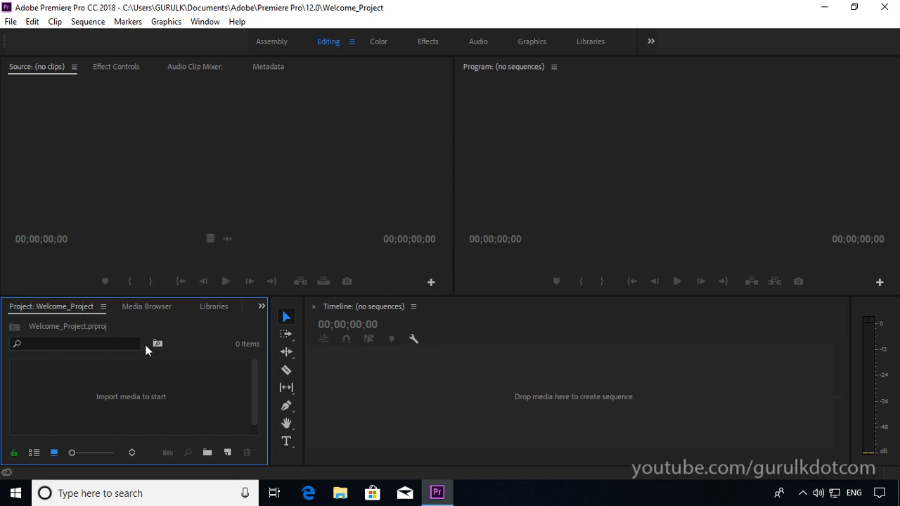
Import the Busy_Street video from the Clips folder into the project
right_click(109, 380)
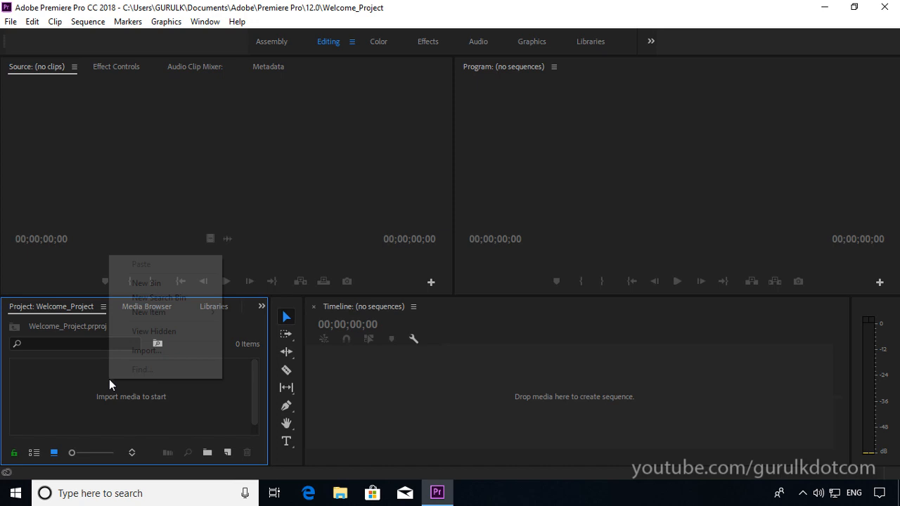
click(141, 351)
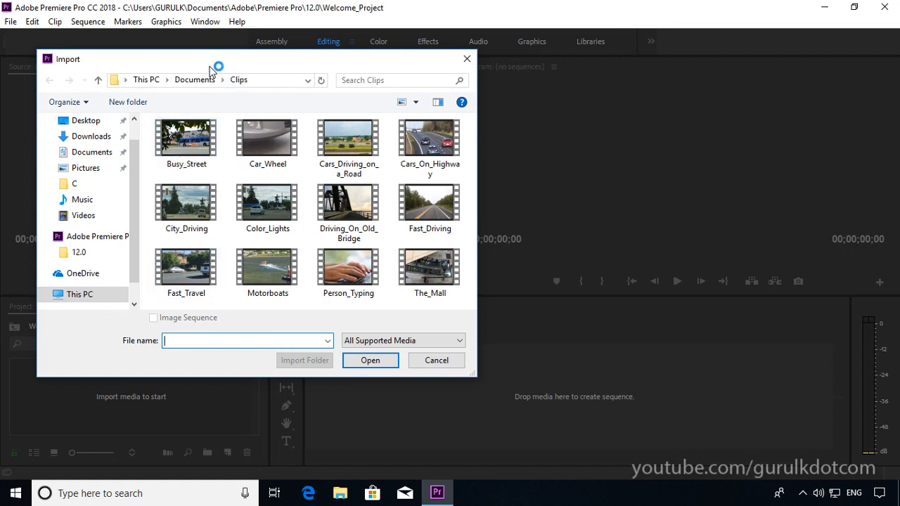
drag(210, 66, 243, 95)
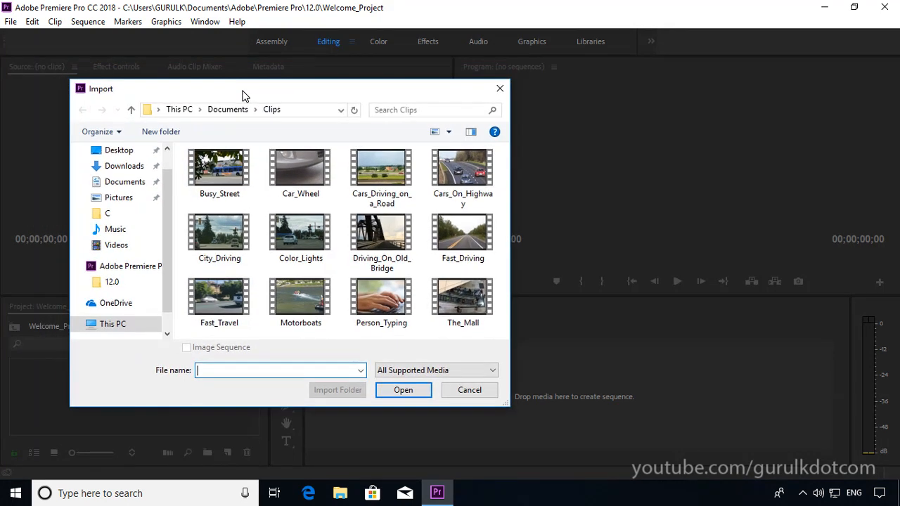
click(226, 171)
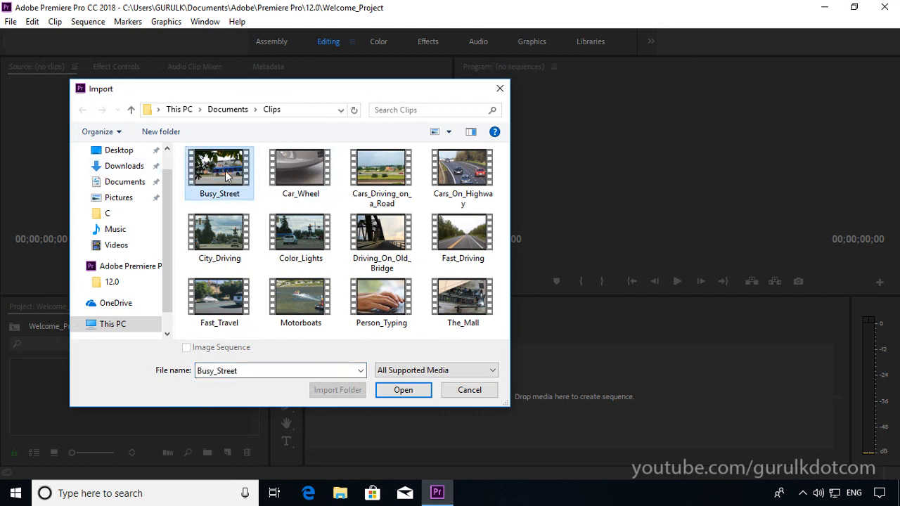
click(403, 391)
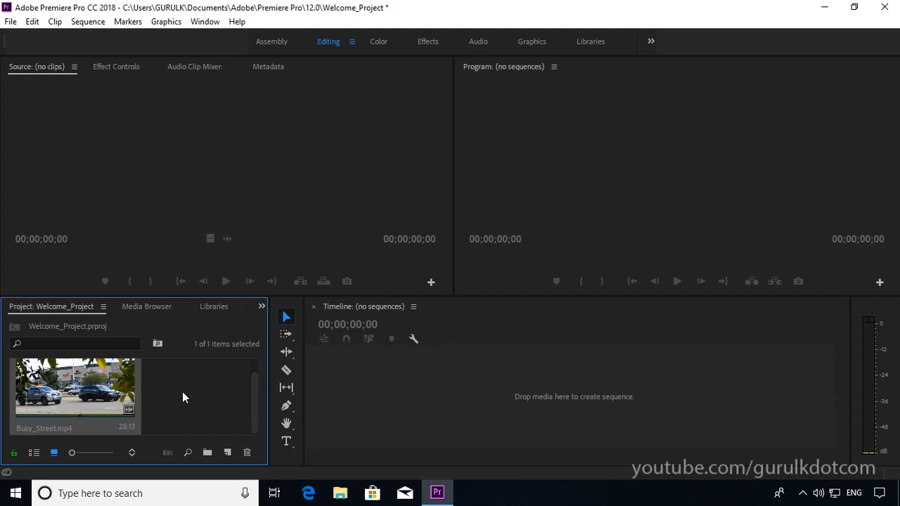
Try the project items in list view and back in icon view, enlarging the thumbnails and shrinking them to the minimum size
click(34, 454)
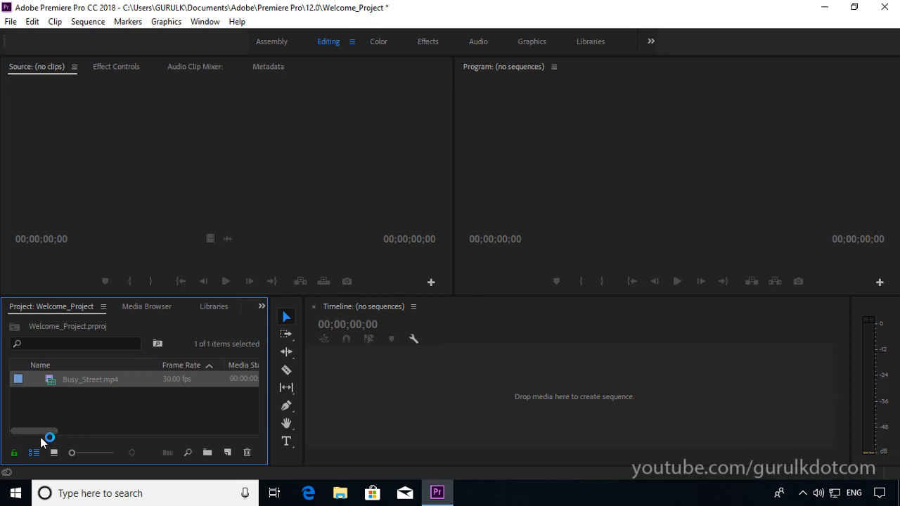
mouse_move(46, 433)
mouse_down()
mouse_move(90, 428)
mouse_move(34, 428)
mouse_up()
mouse_move(54, 384)
click(54, 455)
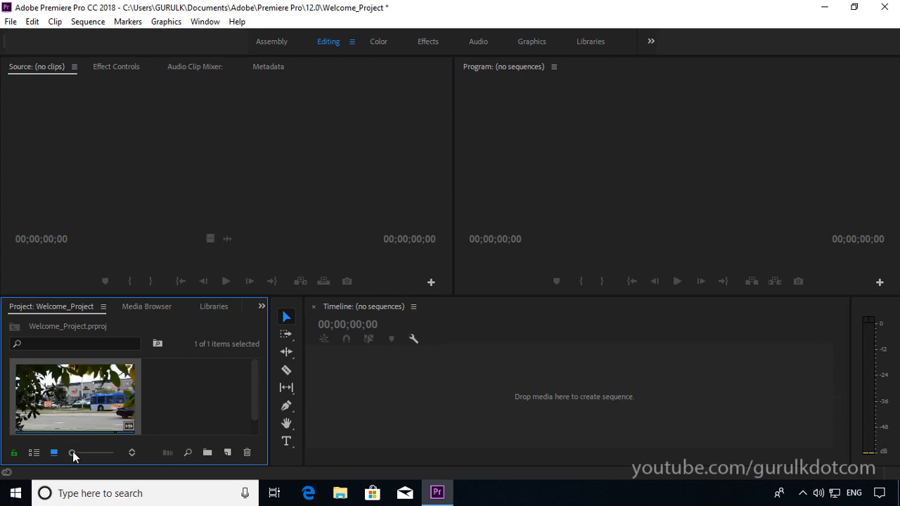
drag(72, 451, 94, 454)
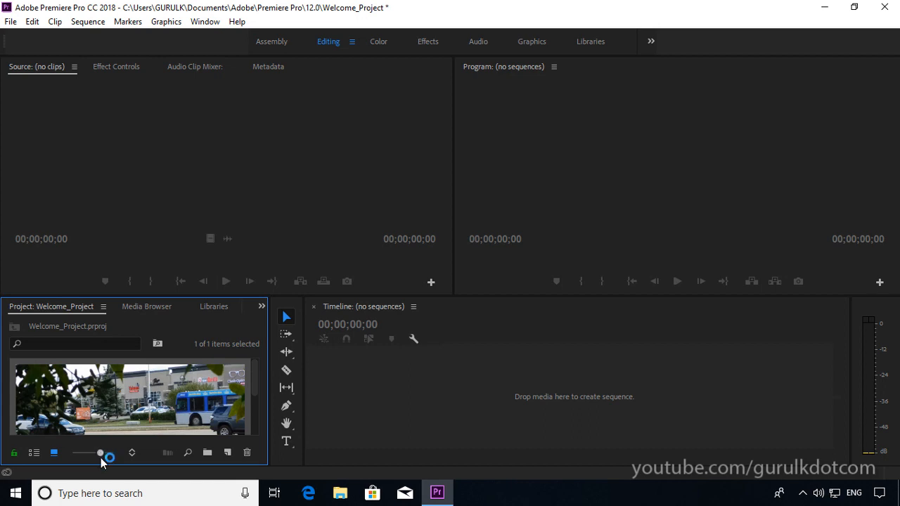
drag(101, 458, 64, 458)
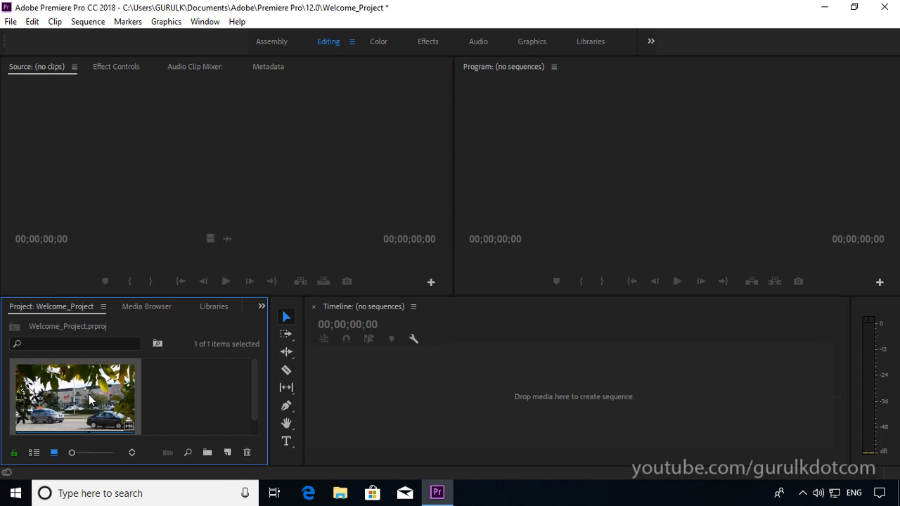
Clear the Busy_Street.mp4 clip from the project
double_click(220, 406)
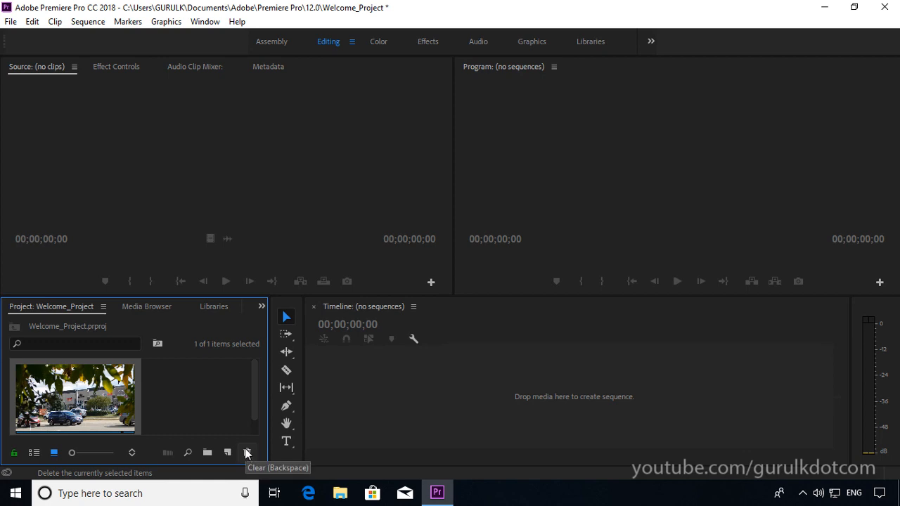
right_click(102, 398)
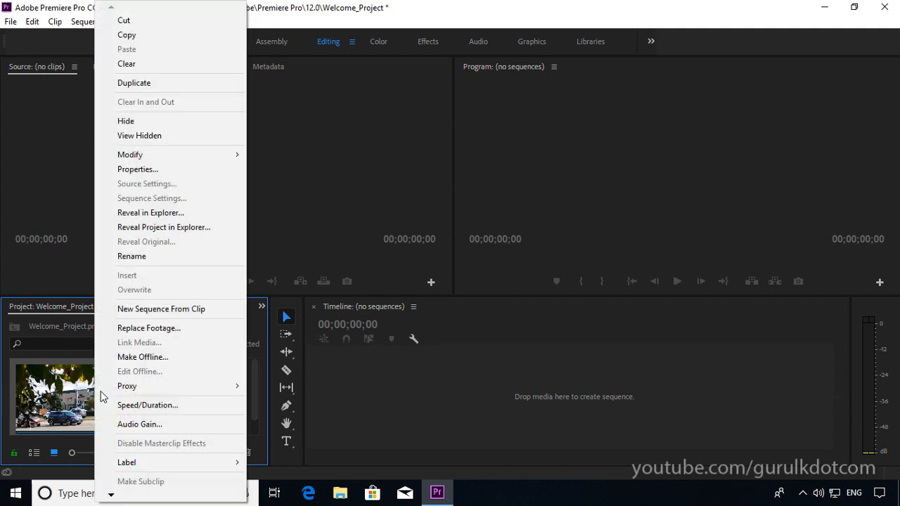
click(126, 66)
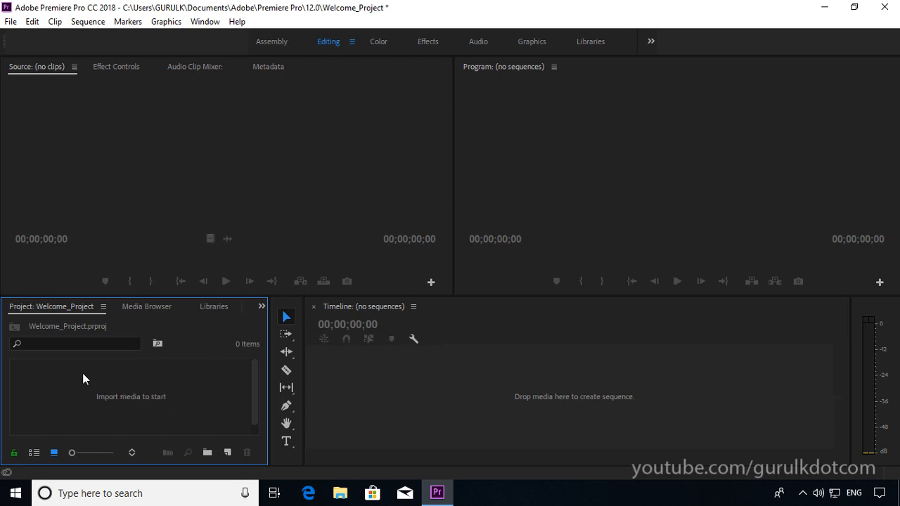
Import the entire Clips folder from Documents into the project as a bin
double_click(115, 392)
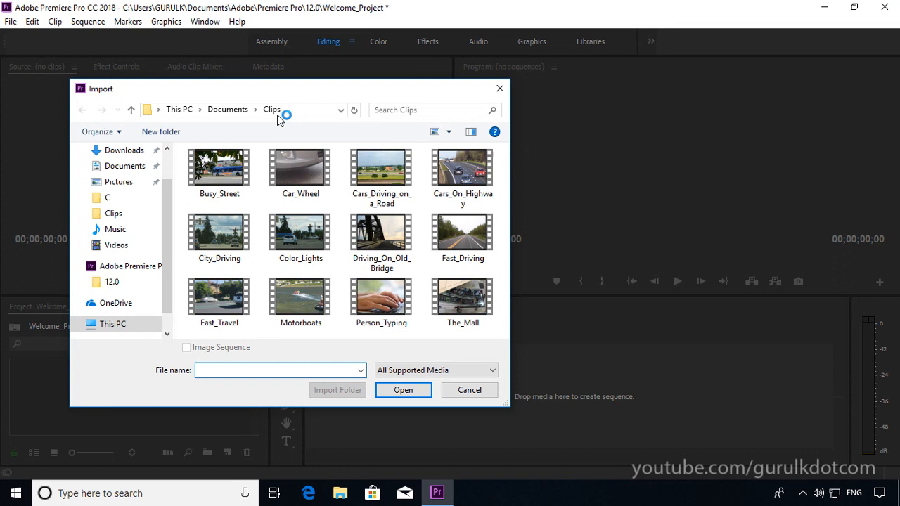
click(229, 110)
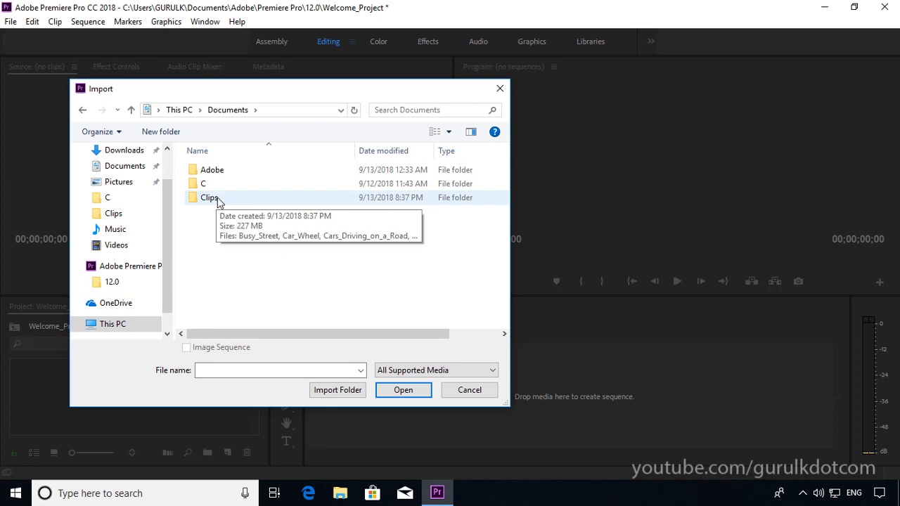
click(207, 200)
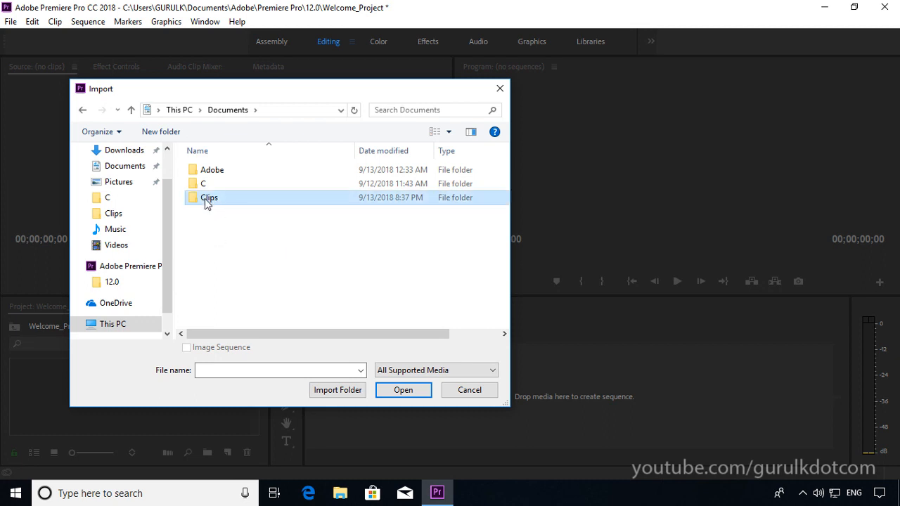
click(322, 394)
click(339, 394)
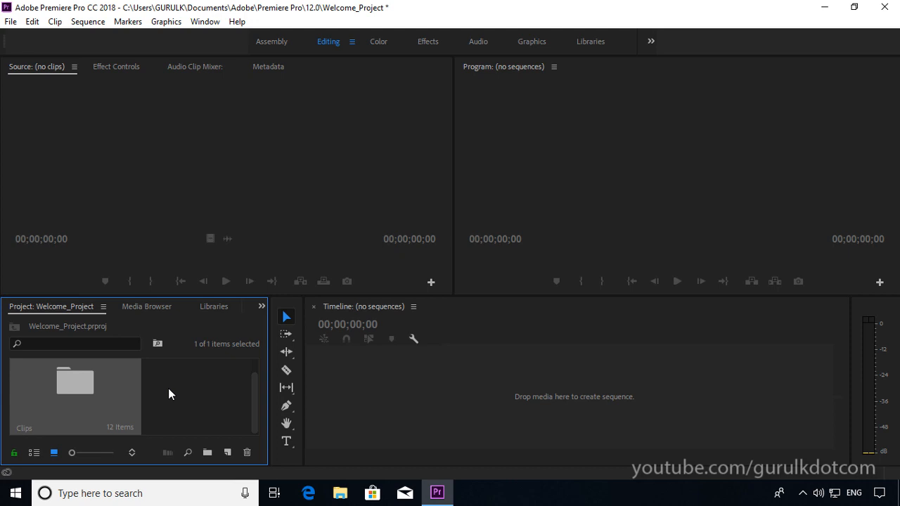
Save the project with the imported Clips bin
double_click(169, 389)
key(ctrl+s)
click(13, 23)
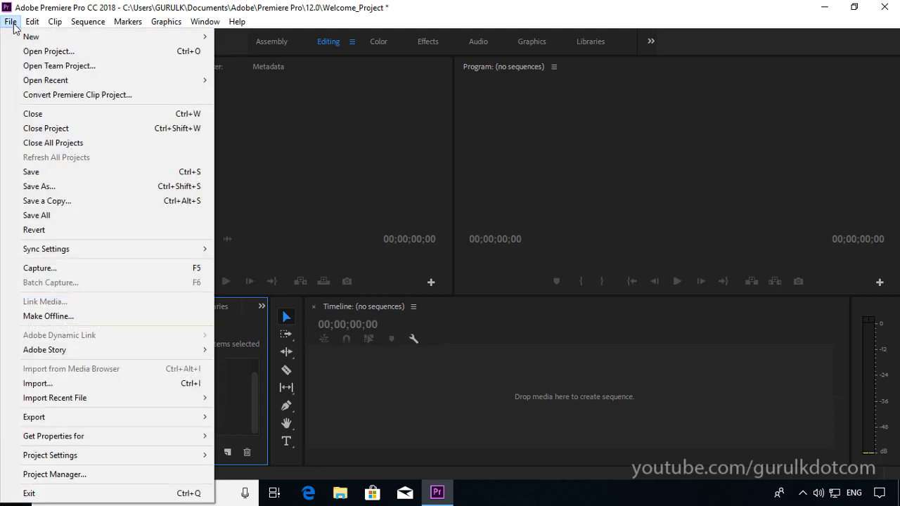
click(30, 174)
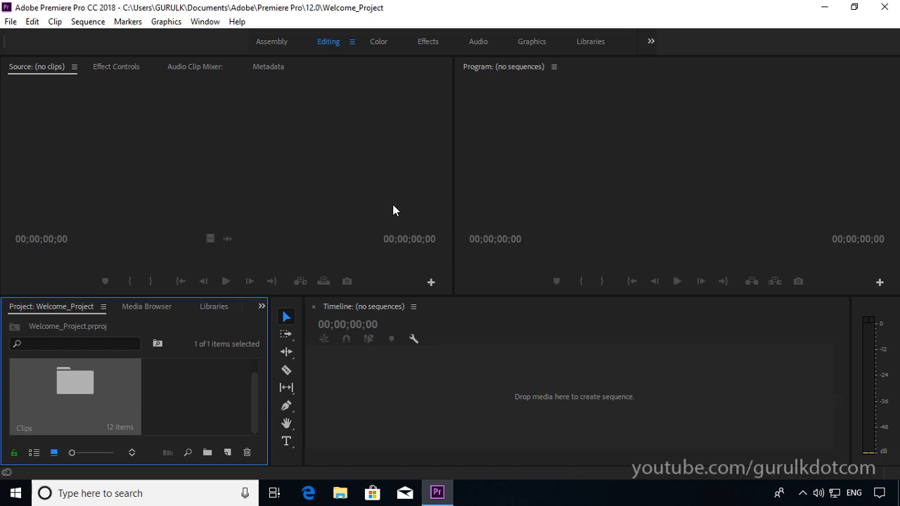
Open the Auto Save preferences and try to enable saving a backup project to Creative Cloud
click(39, 26)
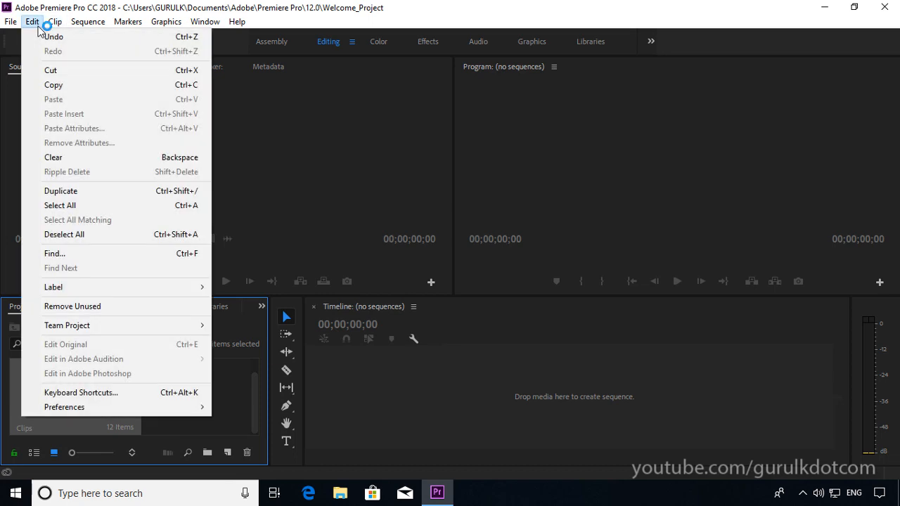
mouse_move(81, 408)
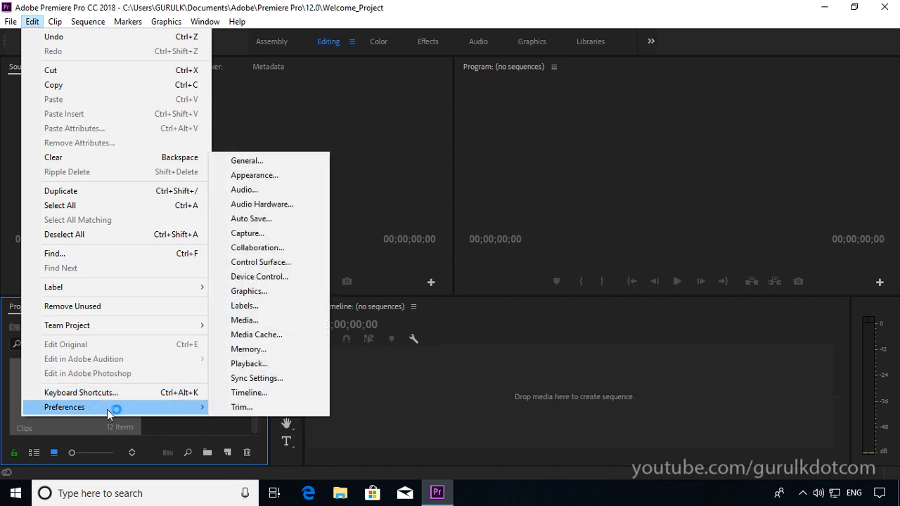
click(254, 223)
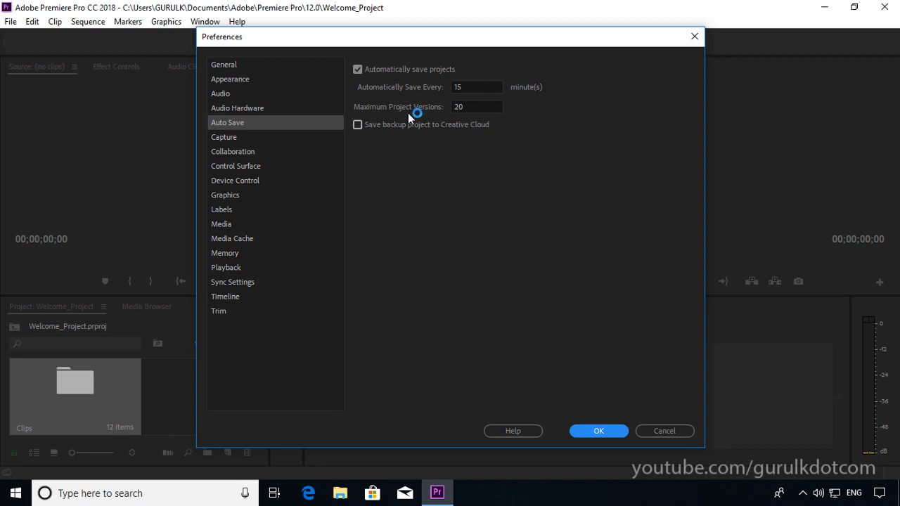
click(359, 125)
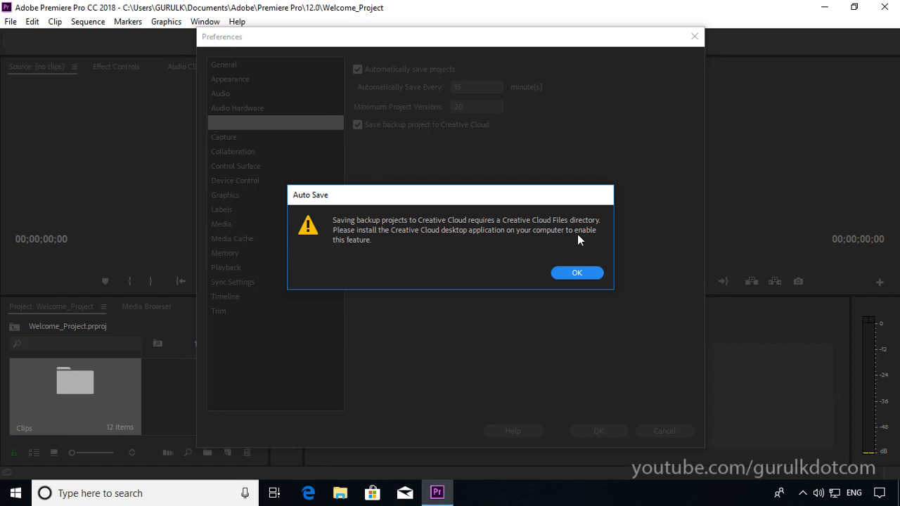
click(582, 272)
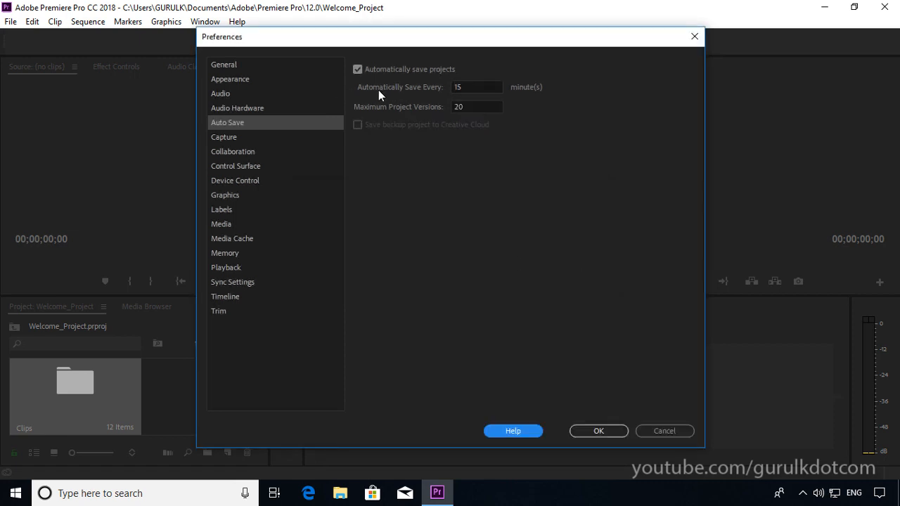
Set the automatic save interval to 5 minutes
click(473, 90)
drag(473, 94, 441, 95)
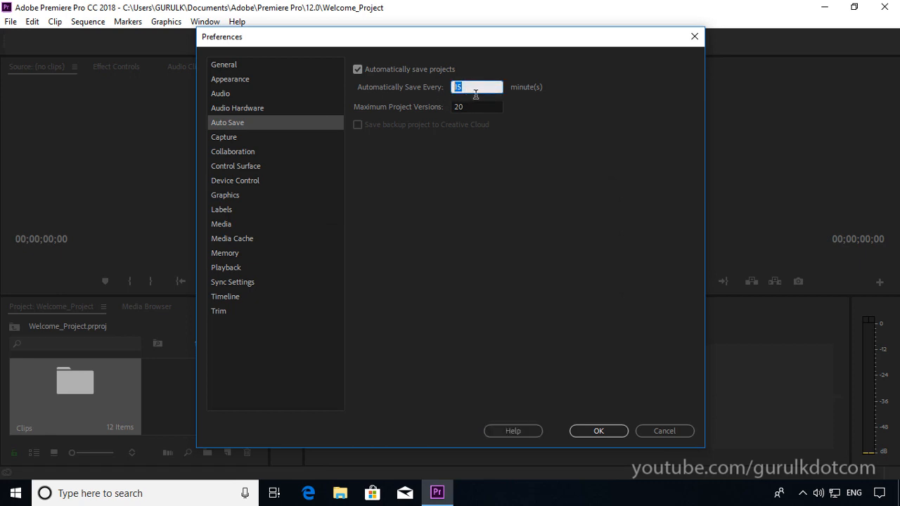
click(475, 94)
drag(465, 90, 397, 82)
text(5)
click(483, 108)
Set the automatic save interval to 15 minutes and apply the preferences
click(469, 91)
double_click(480, 96)
text(15)
click(488, 110)
click(482, 90)
key(Return)
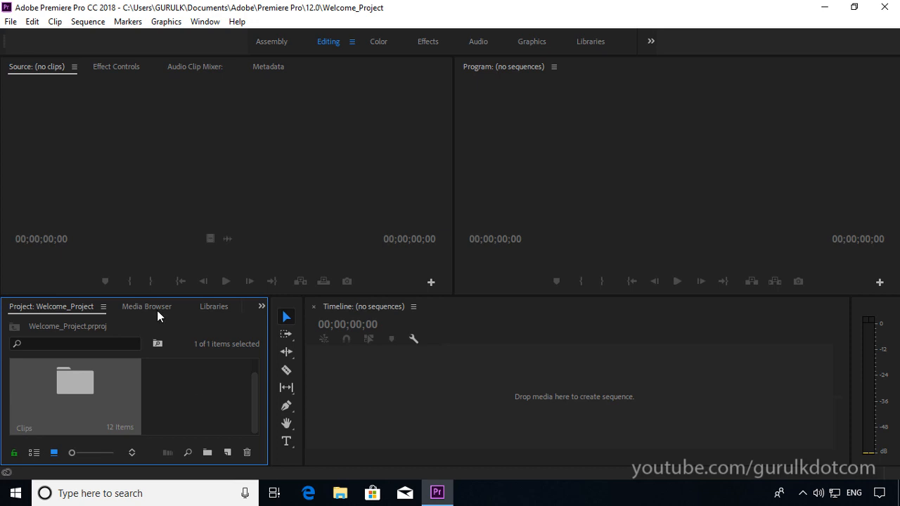
Close the project, then reopen Welcome_Project from the recent projects and check its Clips bin
click(11, 22)
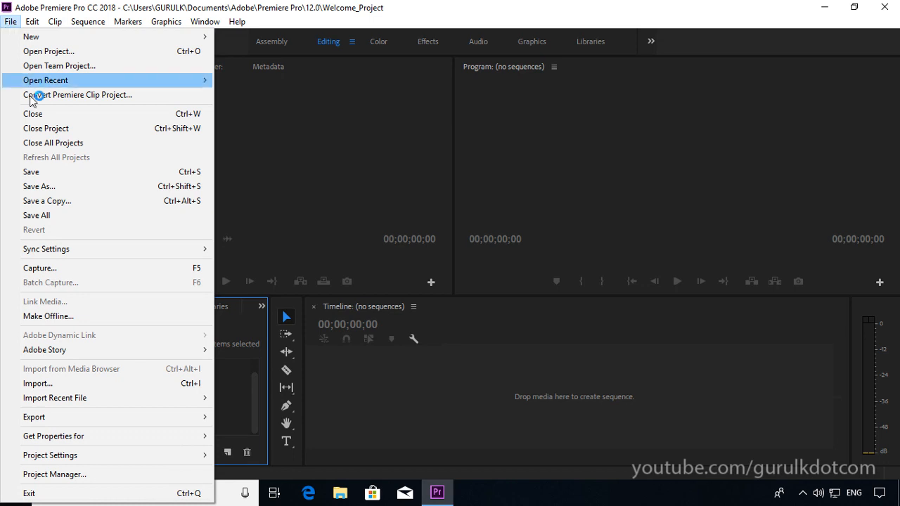
click(45, 128)
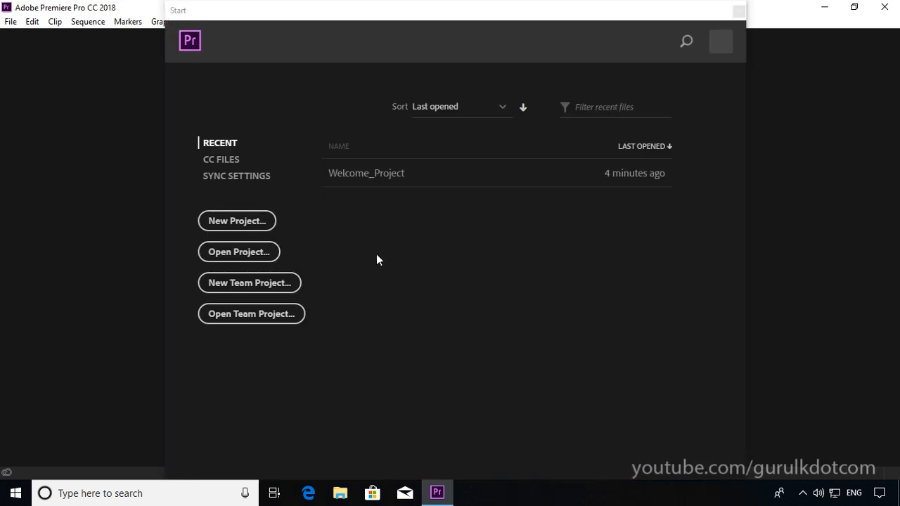
click(360, 181)
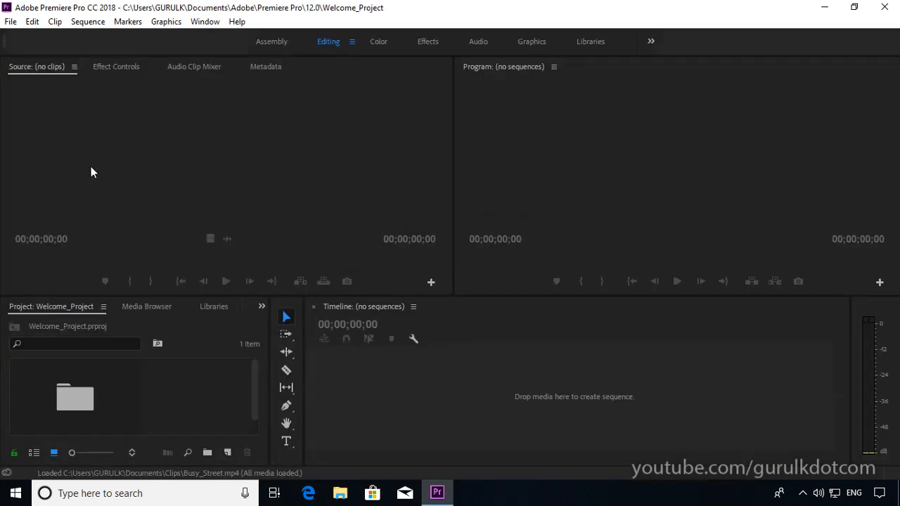
click(74, 406)
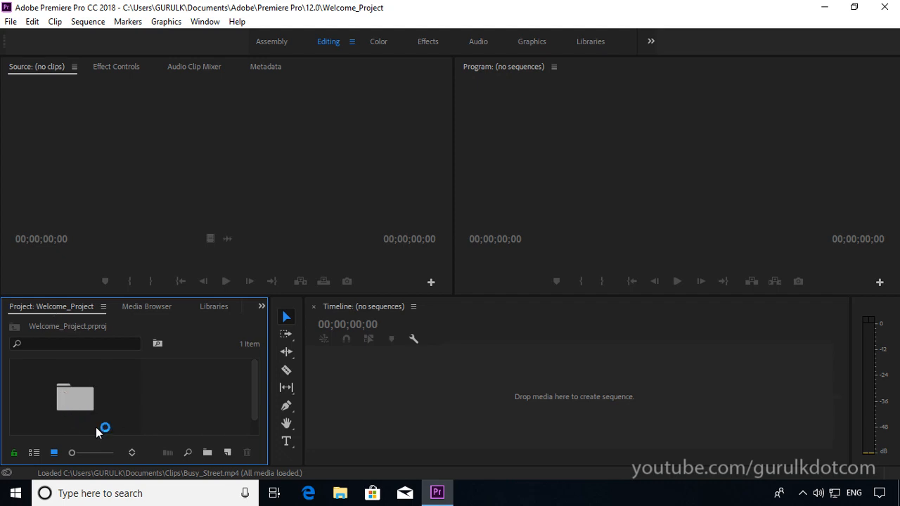
drag(256, 374, 255, 394)
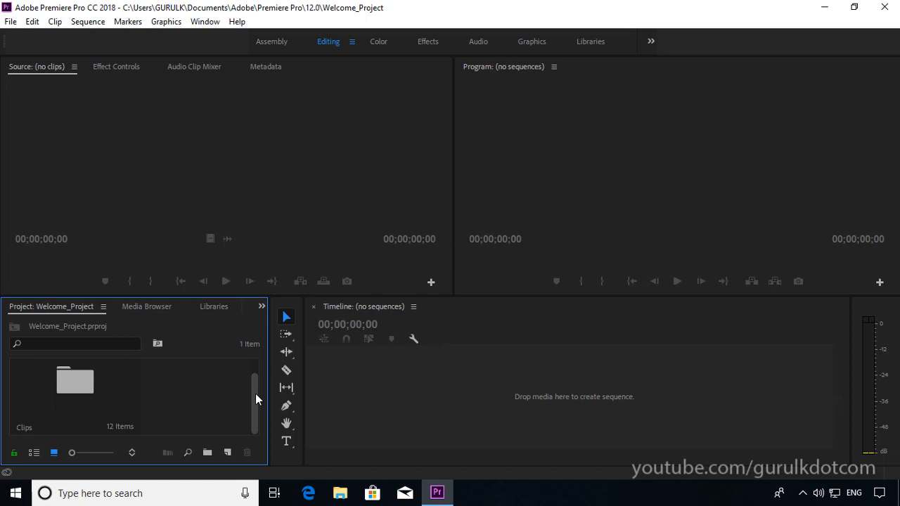